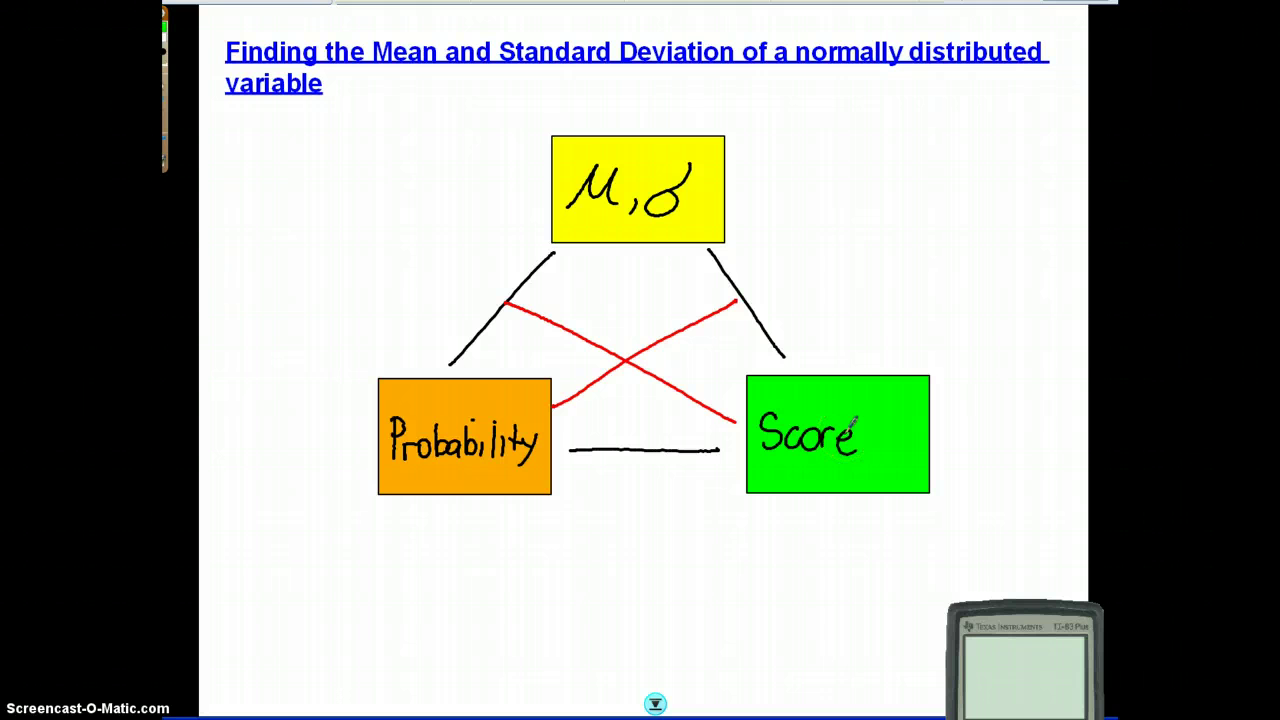
- Handwrite the example P(x ≤ 43) beneath the green Score box
mouse_move(781, 512)
left_mouse_down()
mouse_move(783, 555)
mouse_move(789, 514)
mouse_move(782, 530)
mouse_move(803, 551)
mouse_move(846, 531)
mouse_move(850, 545)
mouse_move(908, 536)
mouse_move(889, 555)
left_mouse_up()
left_click_drag(909, 507, 917, 563)
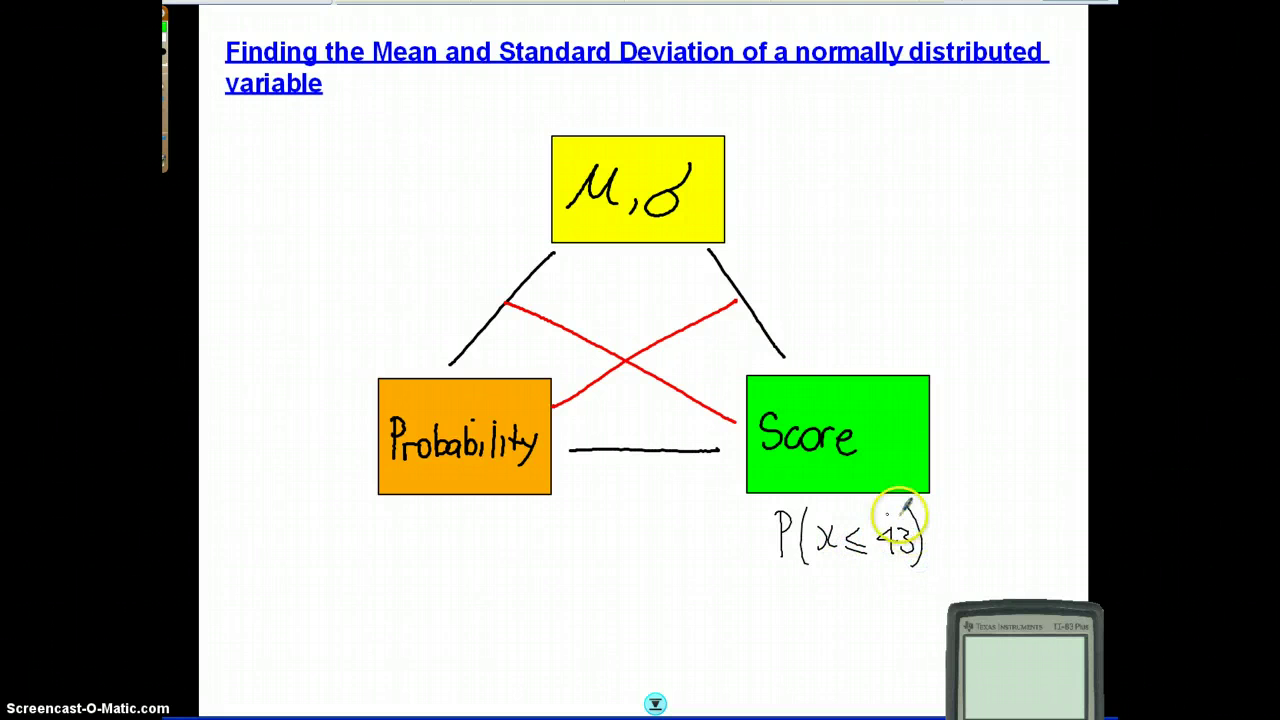
left_click(482, 448)
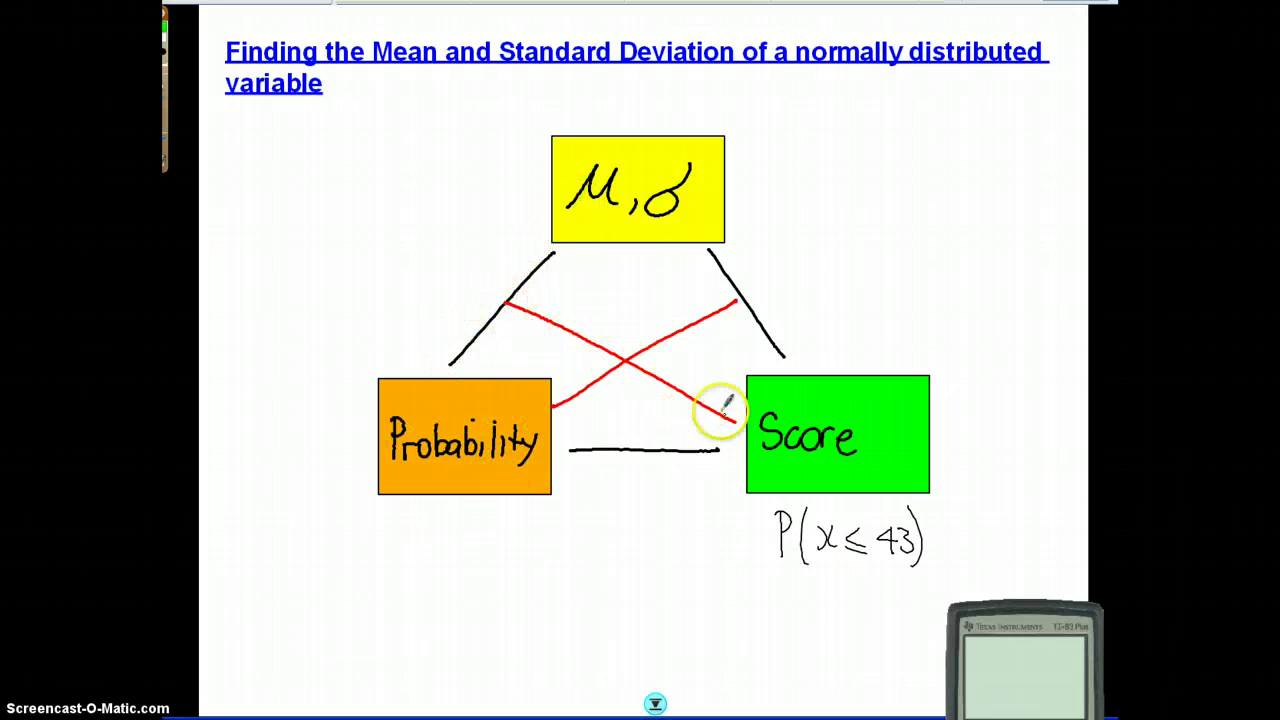
- Handwrite the example P(x ≤ K) = 0.6 beneath the orange Probability box
left_click_drag(371, 528, 372, 570)
left_click_drag(366, 527, 372, 550)
mouse_move(397, 515)
left_mouse_down()
mouse_move(399, 571)
mouse_move(412, 563)
left_mouse_up()
mouse_move(427, 533)
left_mouse_down()
mouse_move(426, 560)
mouse_move(441, 546)
mouse_move(460, 558)
left_mouse_up()
left_click_drag(476, 526, 477, 553)
mouse_move(488, 526)
left_mouse_down()
mouse_move(479, 542)
mouse_move(496, 570)
left_mouse_up()
left_click_drag(515, 546, 533, 556)
left_click_drag(544, 538, 571, 557)
left_click(561, 551)
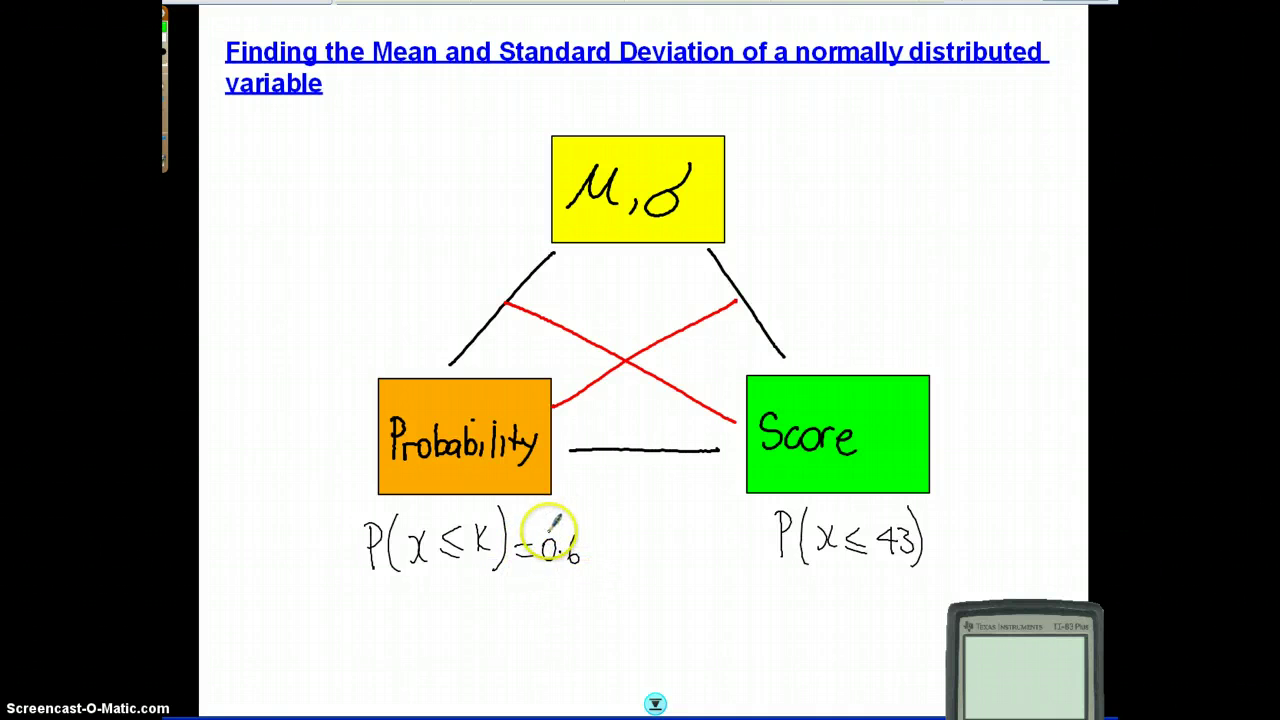
left_click_drag(688, 165, 686, 185)
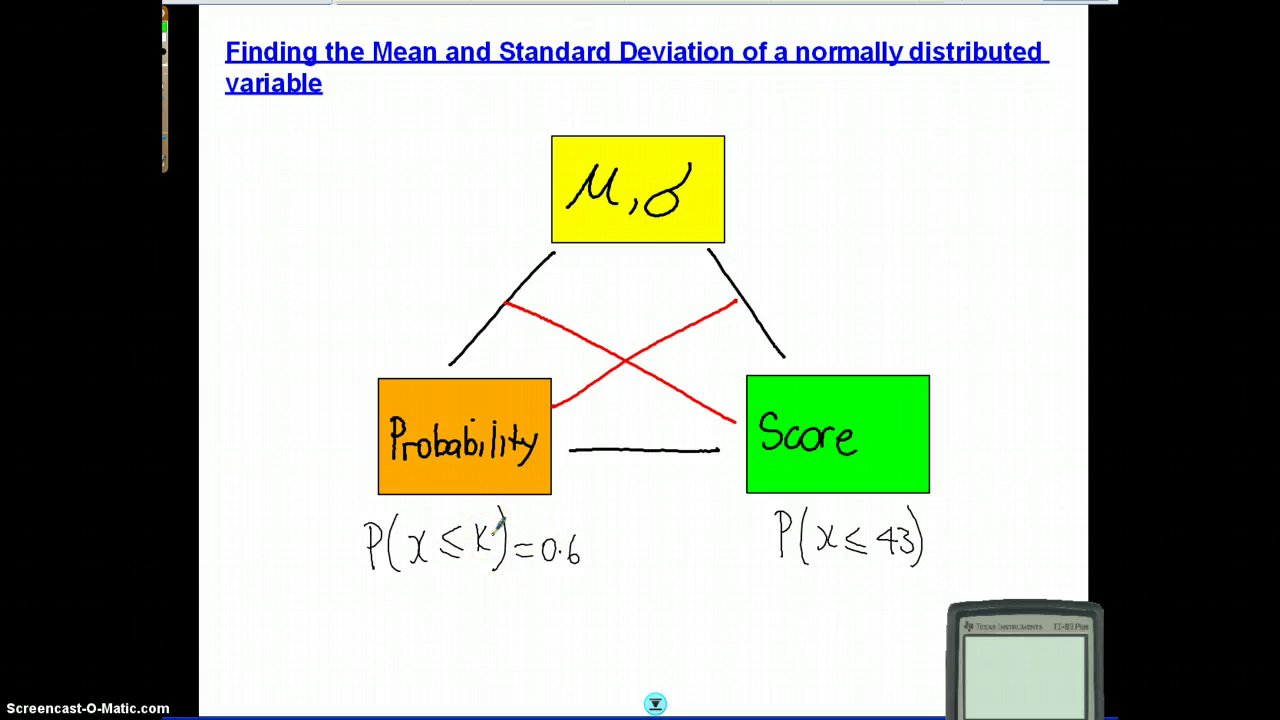
- Draw a red arrow from the line between Probability and Score up to the μ, σ box, and add arrowheads to both red diagonals
mouse_move(1116, 300)
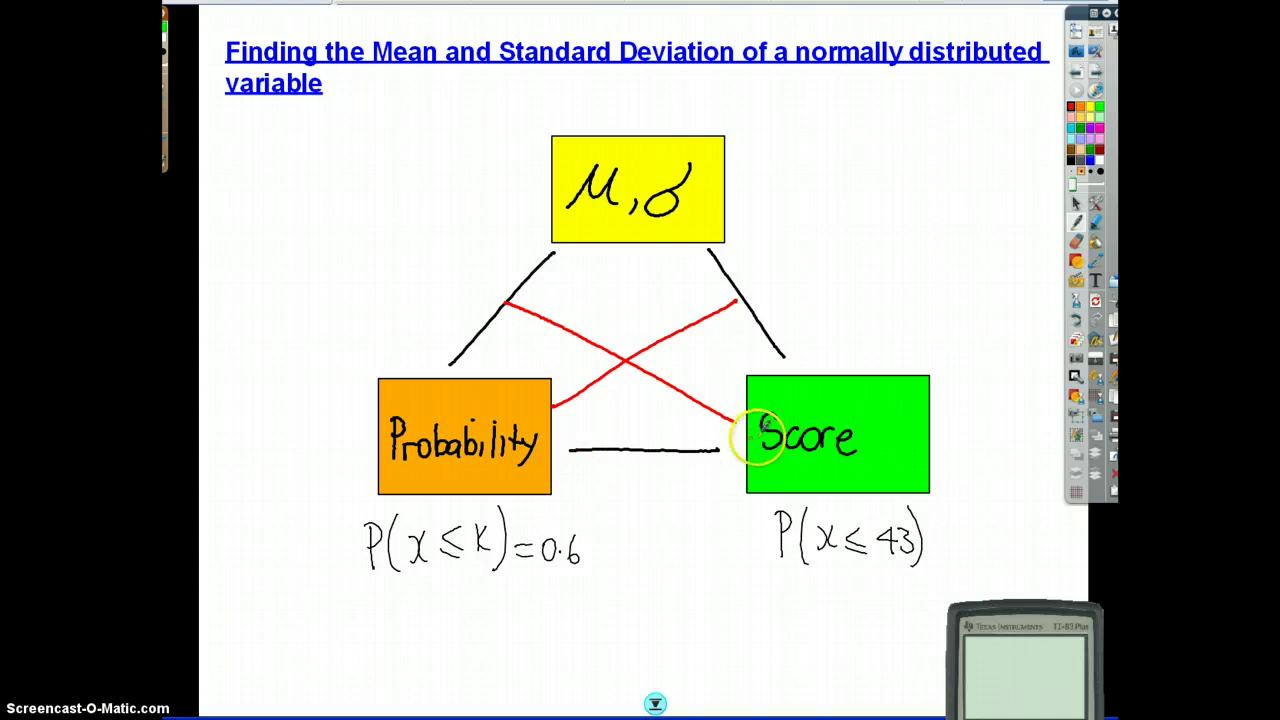
mouse_move(627, 437)
left_mouse_down()
mouse_move(621, 260)
mouse_move(633, 271)
left_mouse_up()
left_click_drag(722, 297, 735, 306)
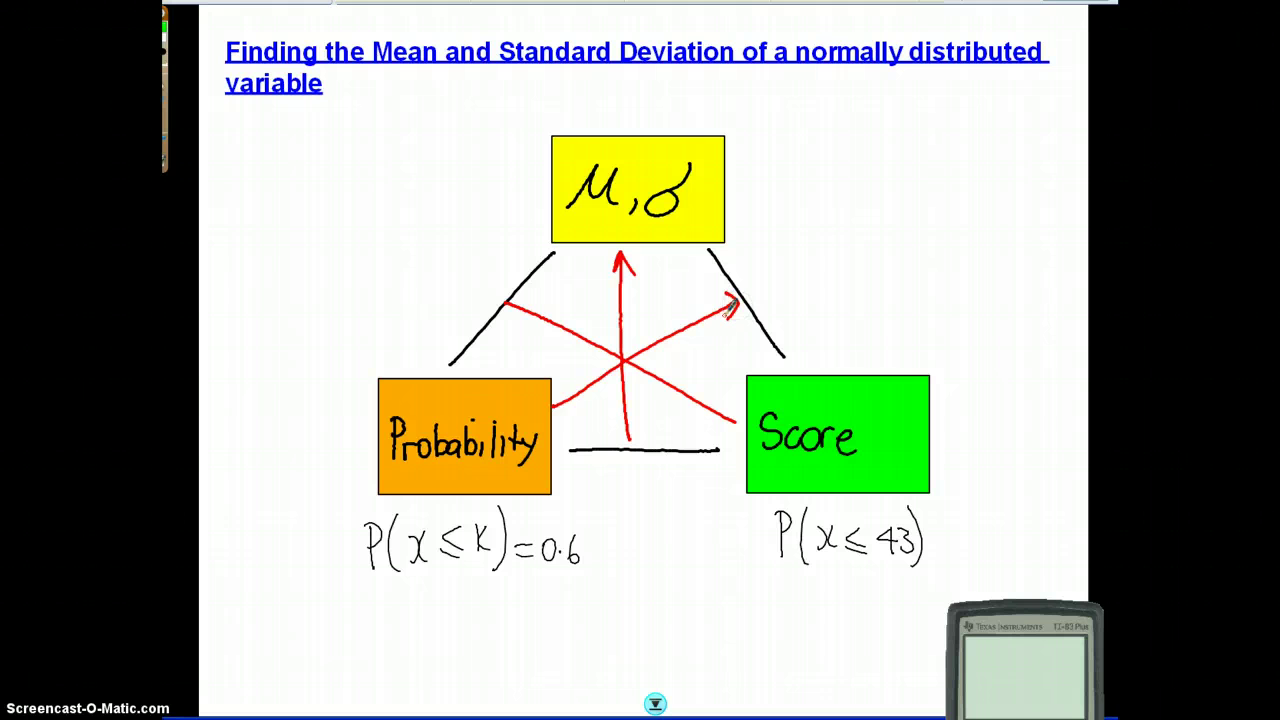
left_click_drag(566, 386, 576, 405)
left_click_drag(735, 413, 724, 436)
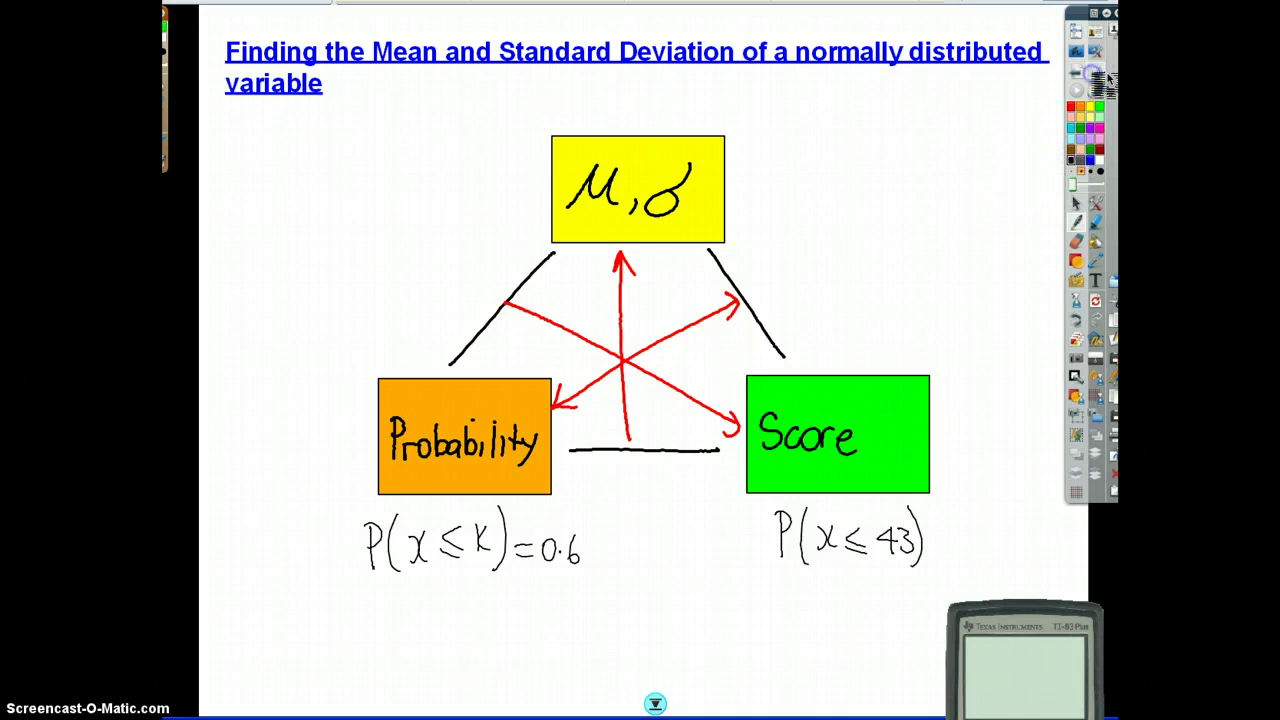
- Go to the next page and write μ and σ in blue in the blanks of the question heading
left_click(1106, 75)
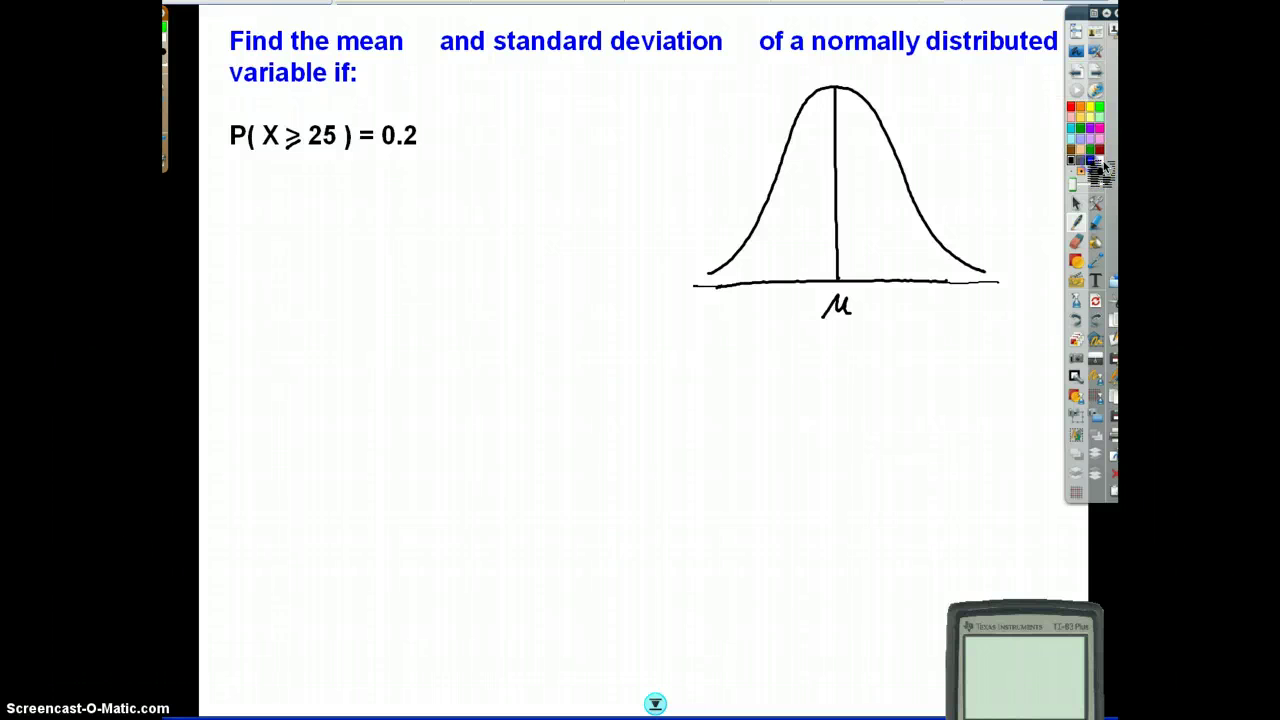
mouse_move(424, 40)
left_mouse_down()
mouse_move(410, 62)
mouse_move(420, 30)
mouse_move(428, 42)
left_mouse_up()
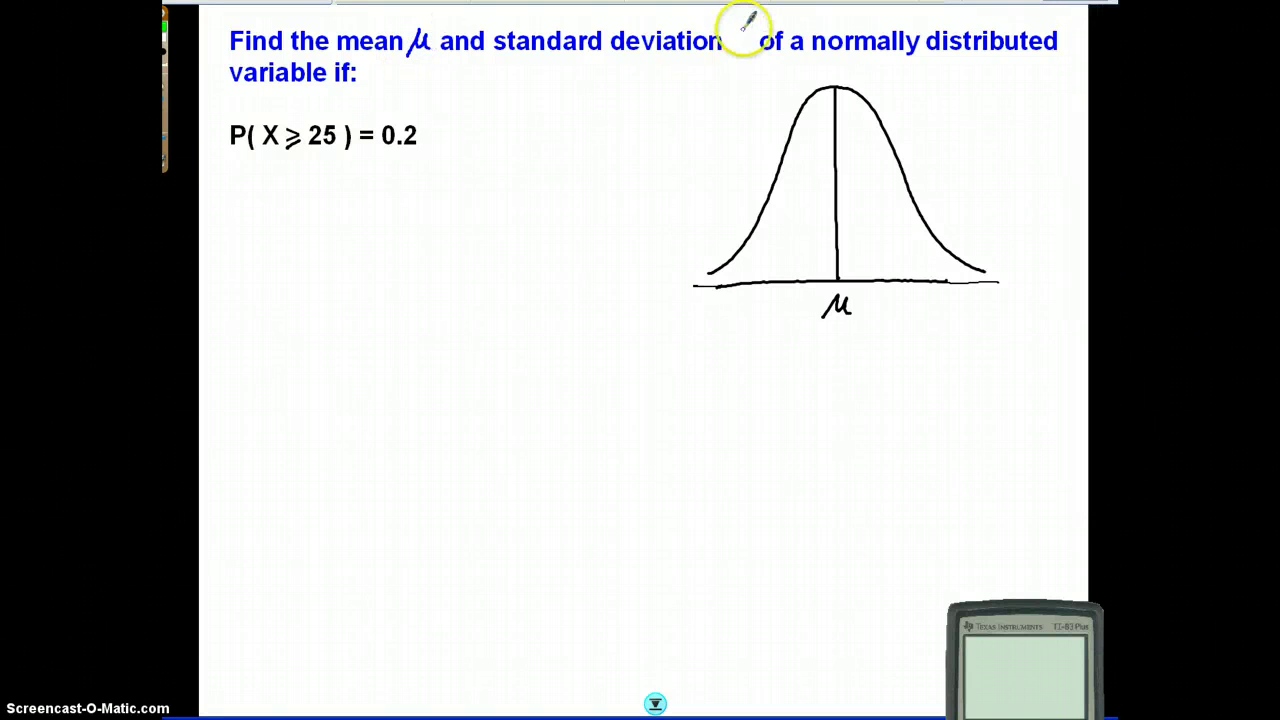
left_click_drag(750, 34, 752, 28)
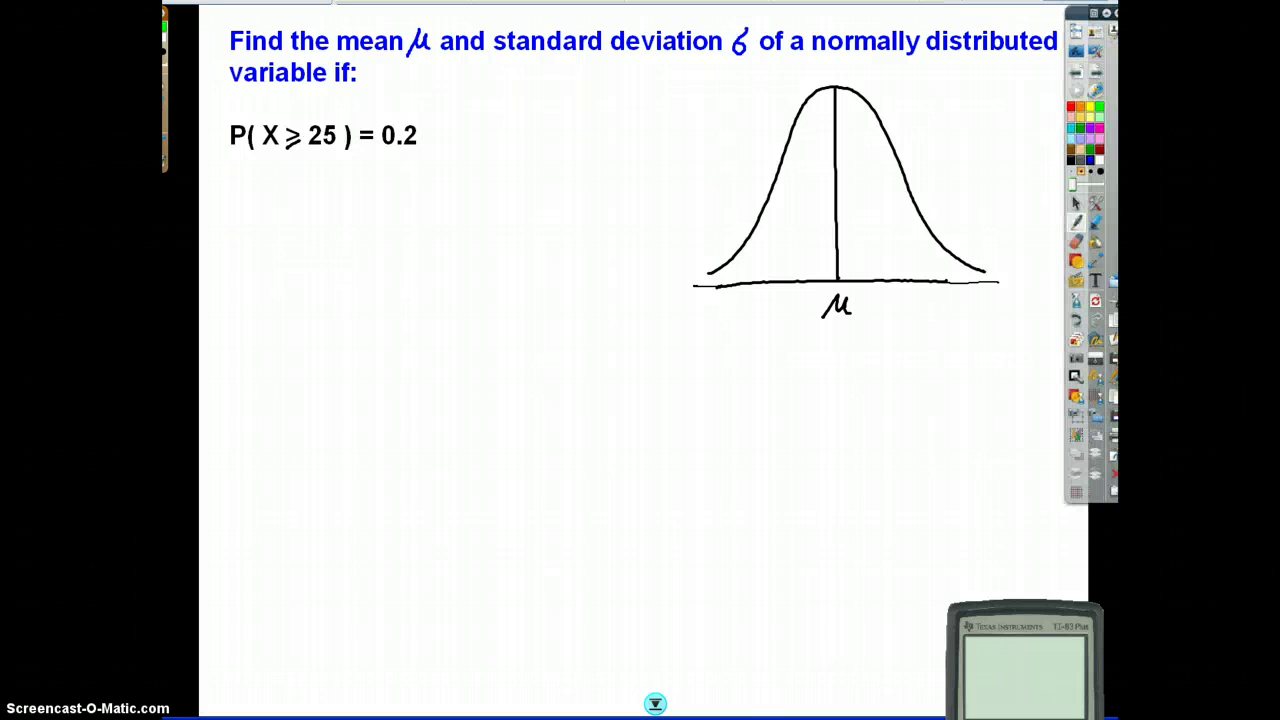
- Underline 25 and 0.2 in the given probability in black and label them "score" and "probability"
left_click(1081, 170)
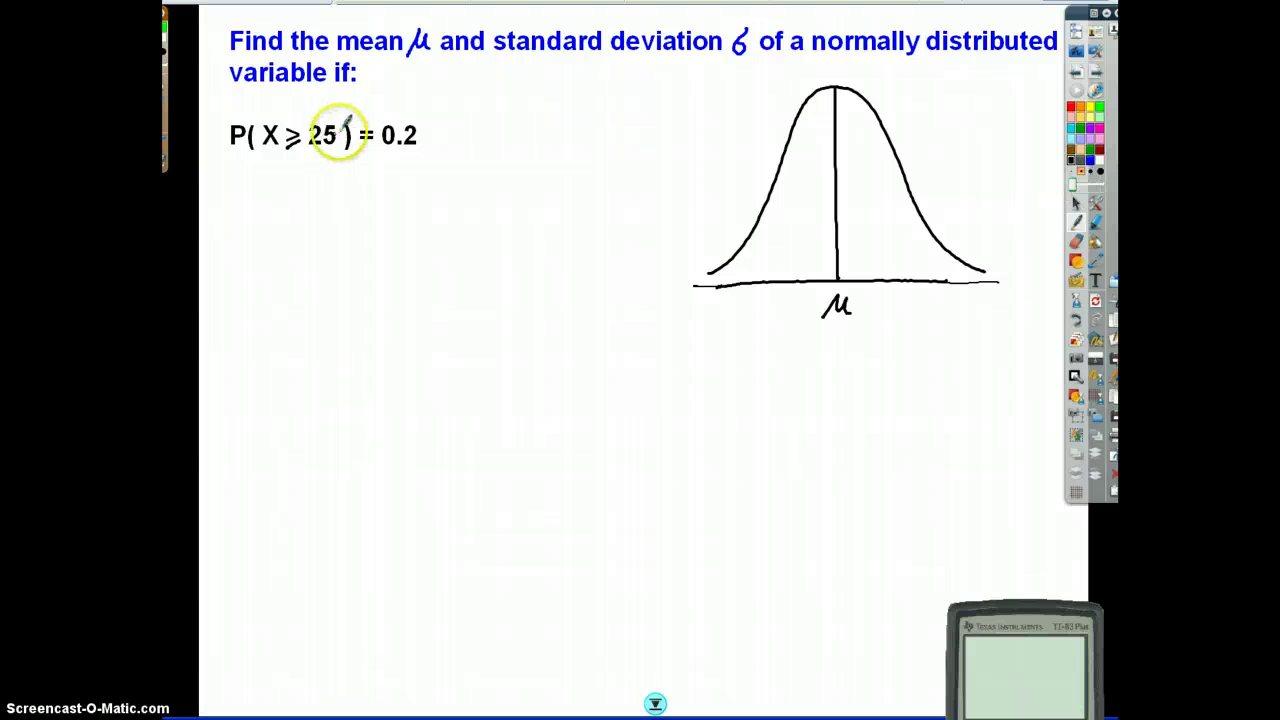
mouse_move(306, 151)
left_mouse_down()
mouse_move(328, 148)
mouse_move(268, 212)
mouse_move(295, 213)
left_mouse_up()
left_click_drag(308, 200, 334, 207)
mouse_move(380, 155)
left_mouse_down()
mouse_move(412, 155)
mouse_move(410, 220)
left_mouse_up()
left_click_drag(410, 196, 416, 204)
mouse_move(422, 208)
left_mouse_down()
mouse_move(438, 192)
mouse_move(510, 190)
mouse_move(531, 171)
mouse_move(540, 216)
left_mouse_up()
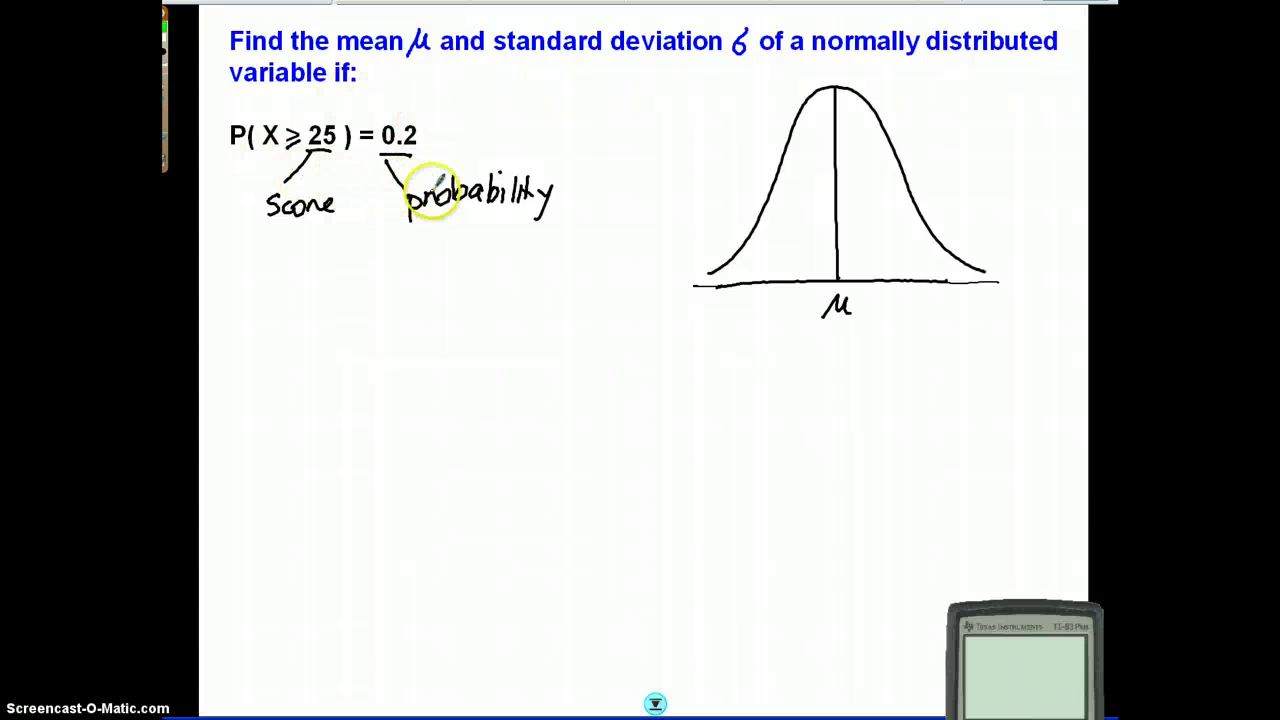
- Draw a magenta vertical line labelled 25 beyond μ on the bell curve, then shade the upper tail and label it 0.2
mouse_move(1112, 14)
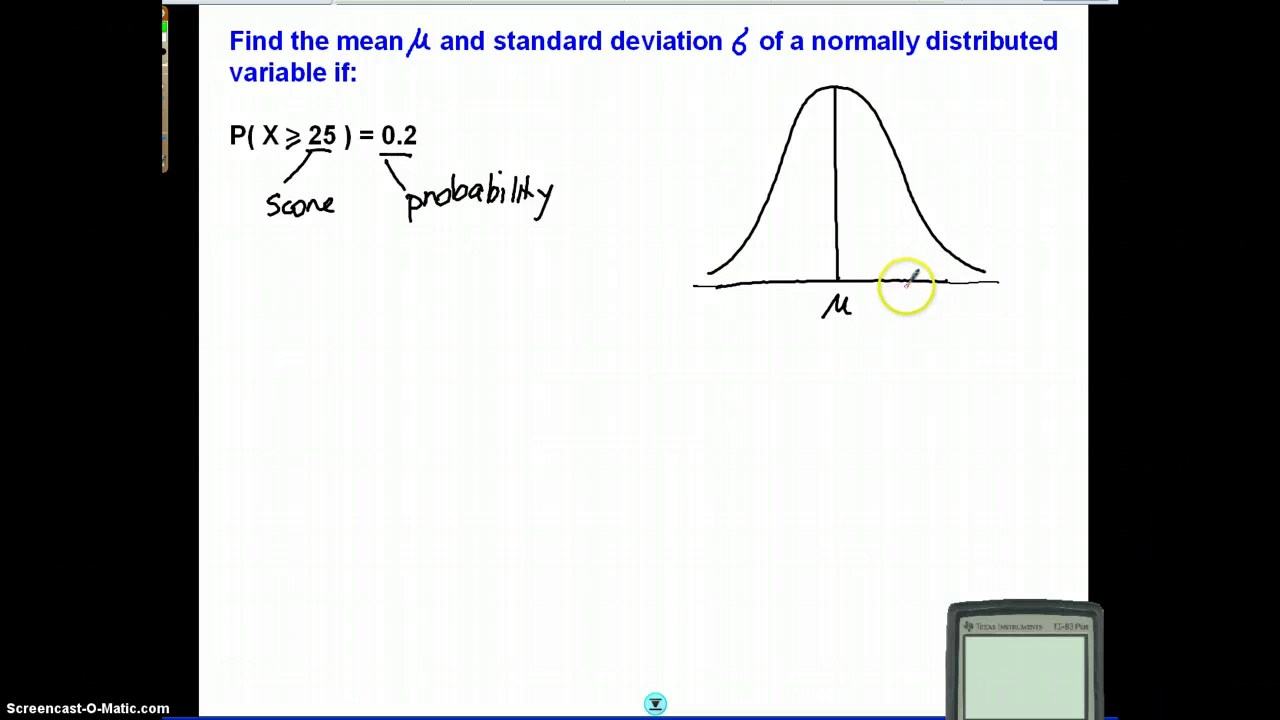
mouse_move(899, 165)
left_mouse_down()
mouse_move(886, 306)
mouse_move(904, 316)
left_mouse_up()
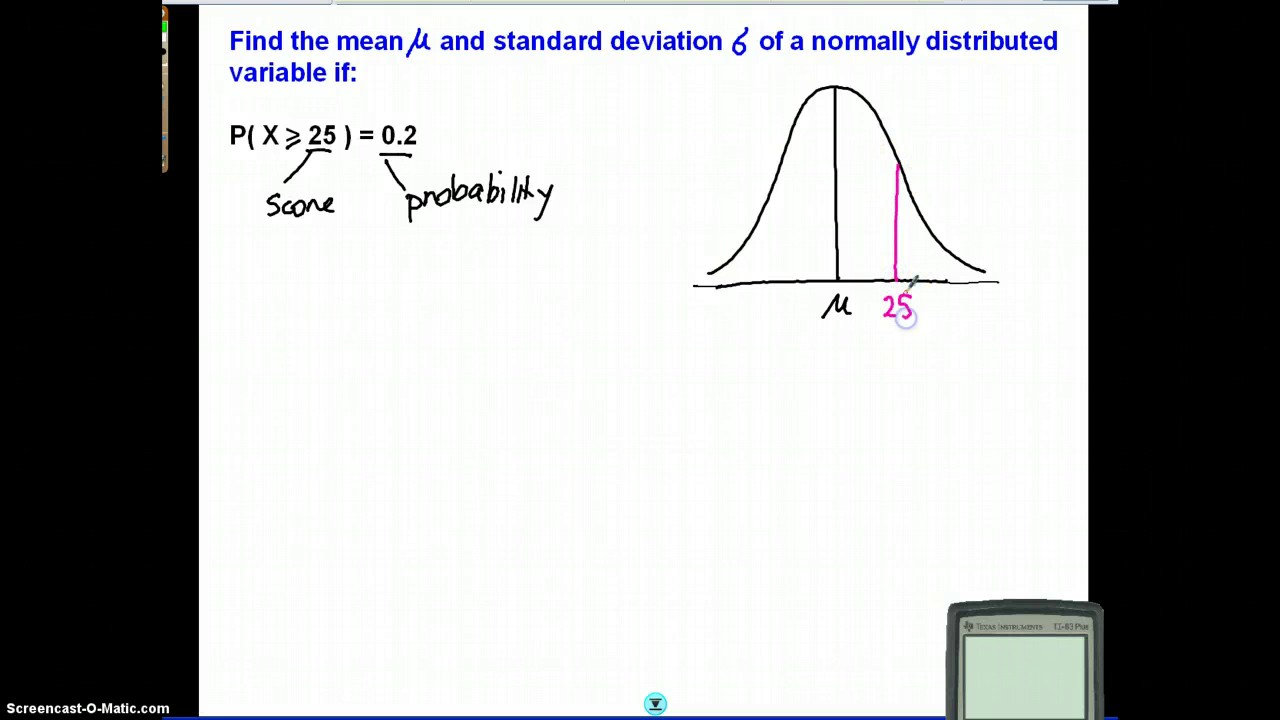
left_click_drag(913, 220, 897, 268)
left_click_drag(932, 247, 908, 276)
left_click_drag(945, 258, 926, 281)
mouse_move(966, 266)
left_mouse_down()
mouse_move(948, 286)
mouse_move(959, 227)
mouse_move(981, 208)
mouse_move(1022, 229)
mouse_move(984, 266)
left_mouse_up()
left_click(995, 219)
left_click_drag(907, 201, 898, 214)
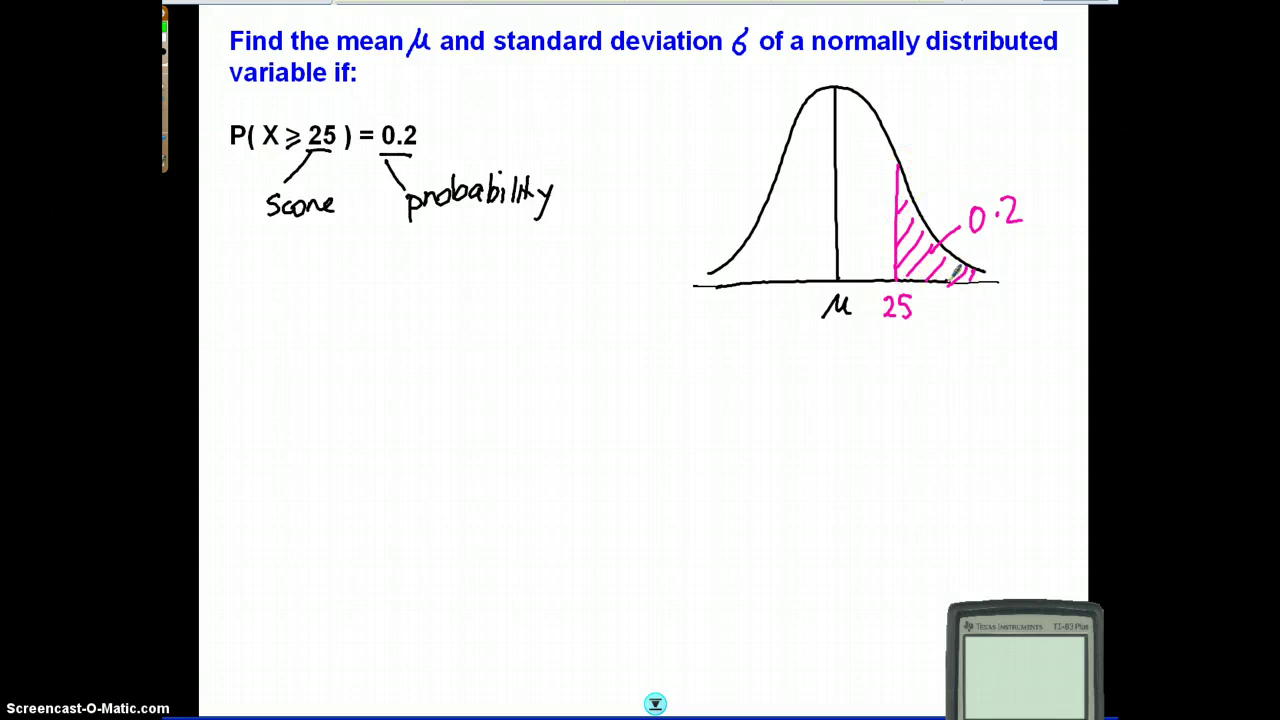
- Write the underlined heading "Standard Normal Dist" in black with the formula Z = (X − μ)/σ below it
mouse_move(1088, 165)
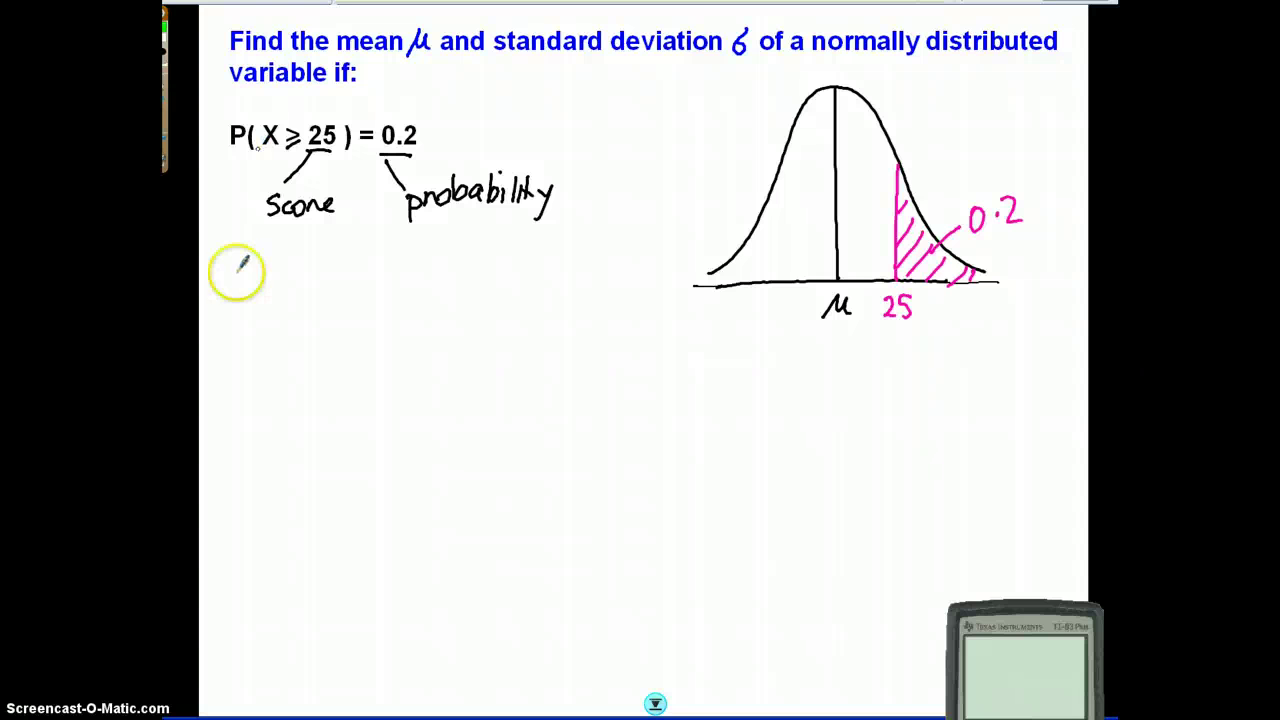
mouse_move(249, 258)
left_mouse_down()
mouse_move(240, 263)
mouse_move(343, 266)
mouse_move(391, 249)
mouse_move(463, 271)
mouse_move(540, 237)
mouse_move(552, 257)
mouse_move(586, 263)
mouse_move(580, 251)
left_mouse_up()
mouse_move(274, 292)
left_mouse_down()
mouse_move(232, 292)
mouse_move(578, 293)
left_mouse_up()
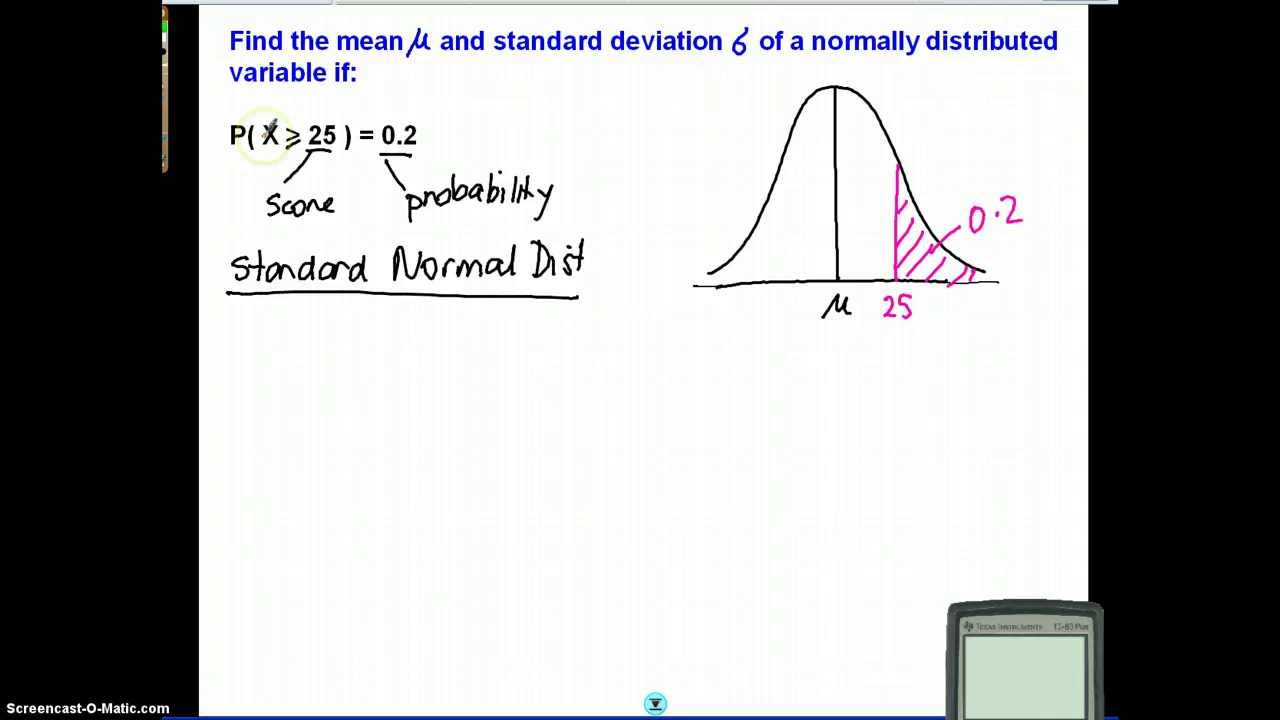
mouse_move(291, 319)
left_mouse_down()
mouse_move(316, 317)
mouse_move(297, 357)
mouse_move(334, 323)
mouse_move(371, 320)
mouse_move(375, 345)
mouse_move(457, 337)
mouse_move(446, 360)
mouse_move(408, 383)
mouse_move(402, 372)
left_mouse_up()
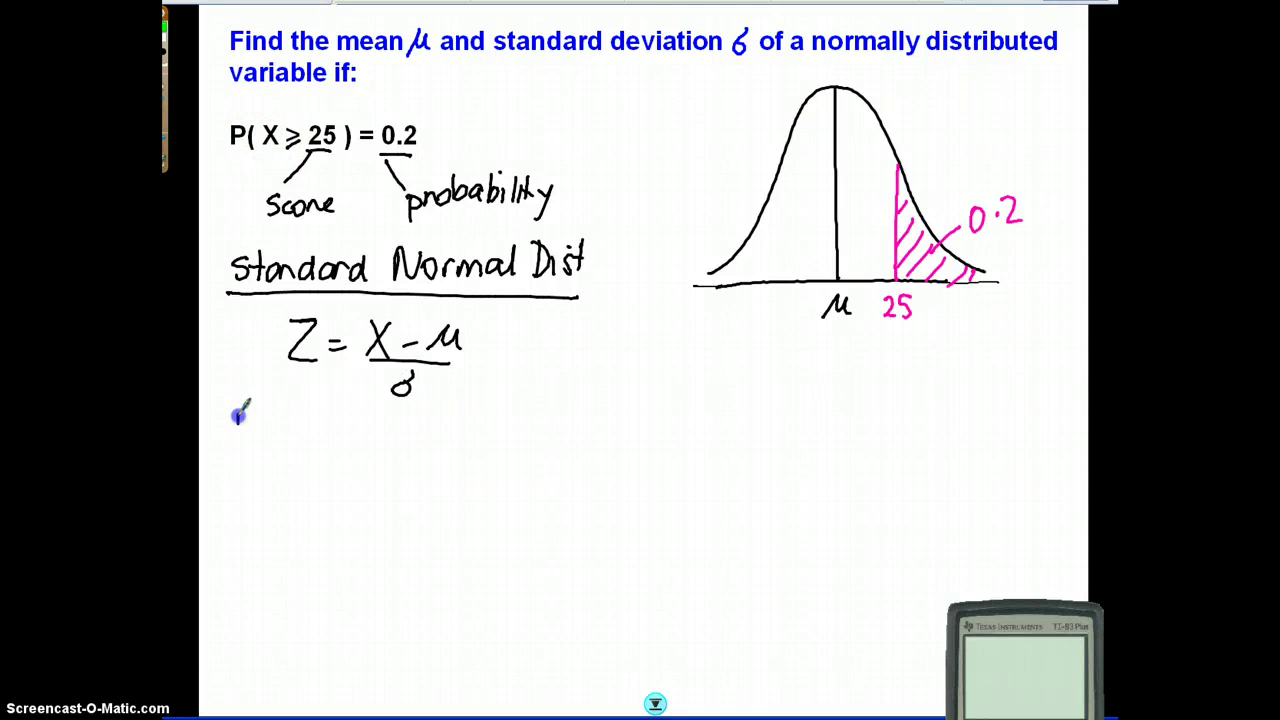
- Write the standardised equation P(Z ≥ (25 − μ)/σ) = 0.2 below the Z formula
mouse_move(239, 415)
left_mouse_down()
mouse_move(265, 452)
mouse_move(303, 418)
mouse_move(311, 452)
mouse_move(345, 442)
left_mouse_up()
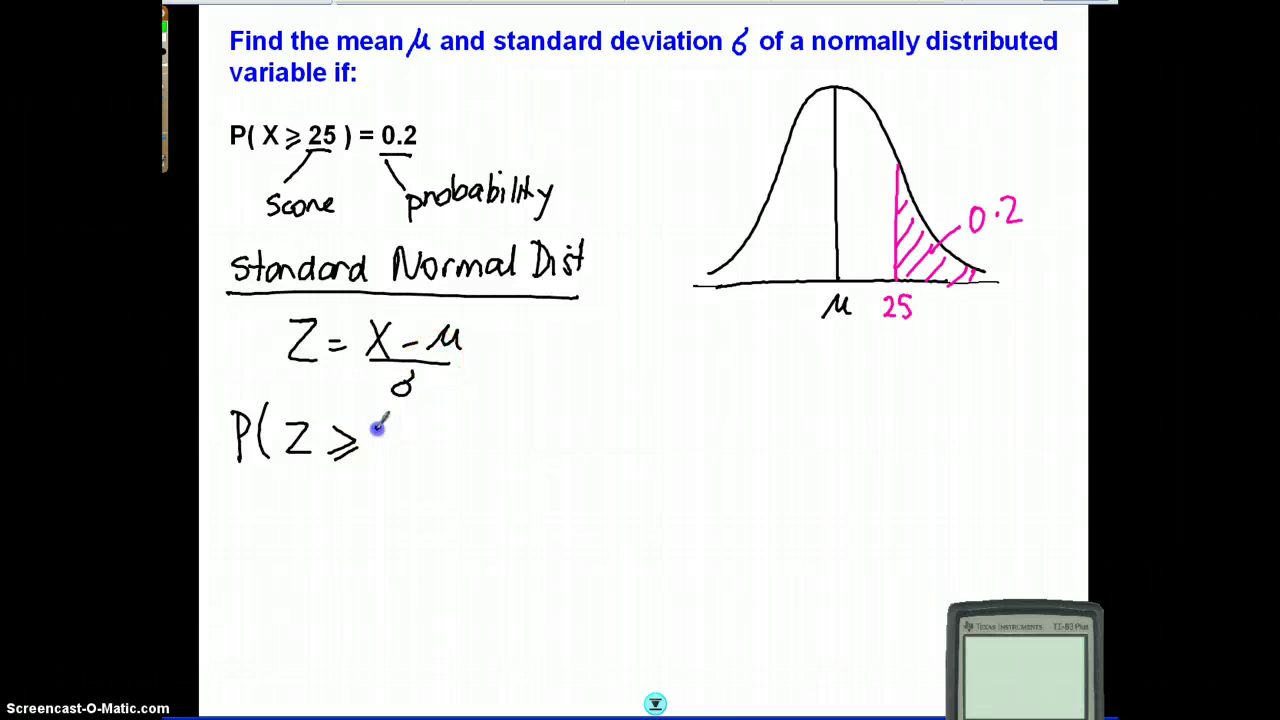
mouse_move(375, 424)
left_mouse_down()
mouse_move(393, 451)
mouse_move(428, 440)
left_mouse_up()
left_click_drag(432, 448, 447, 428)
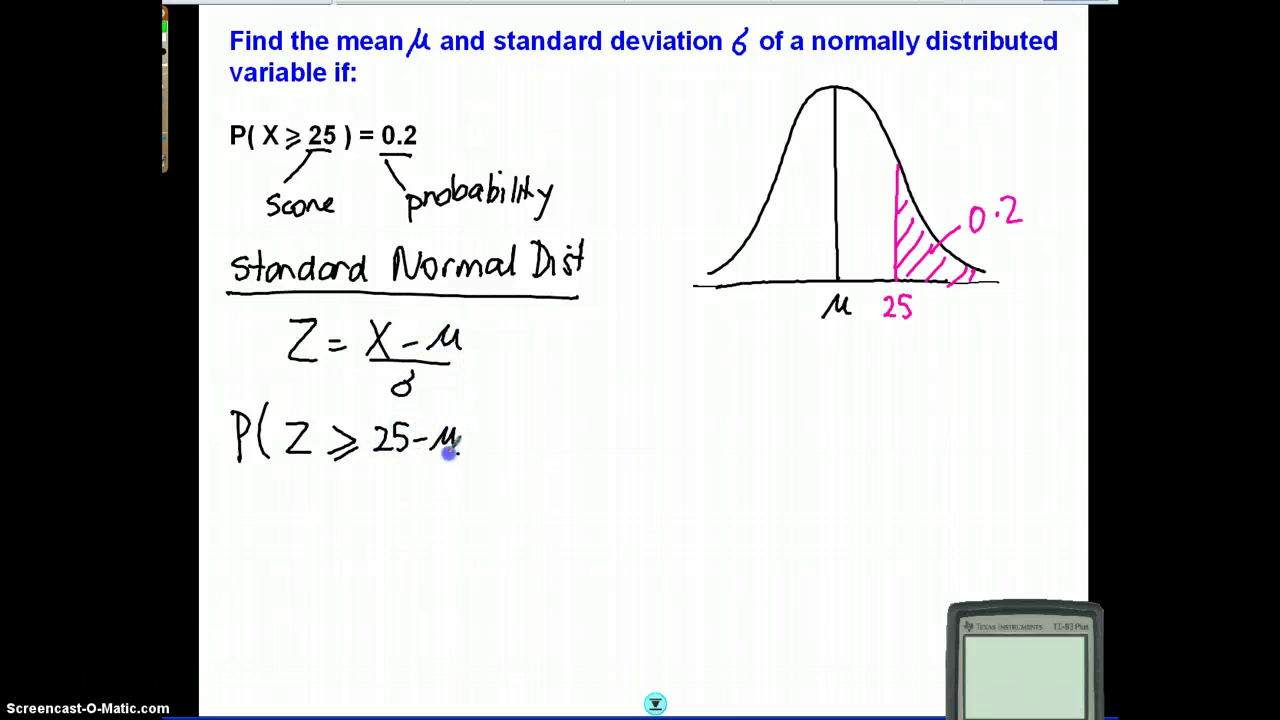
mouse_move(376, 455)
left_mouse_down()
mouse_move(452, 455)
mouse_move(404, 490)
left_mouse_up()
mouse_move(462, 415)
left_mouse_down()
mouse_move(460, 472)
mouse_move(510, 447)
left_mouse_up()
mouse_move(491, 457)
left_mouse_down()
mouse_move(526, 442)
mouse_move(566, 460)
left_mouse_up()
left_click(538, 452)
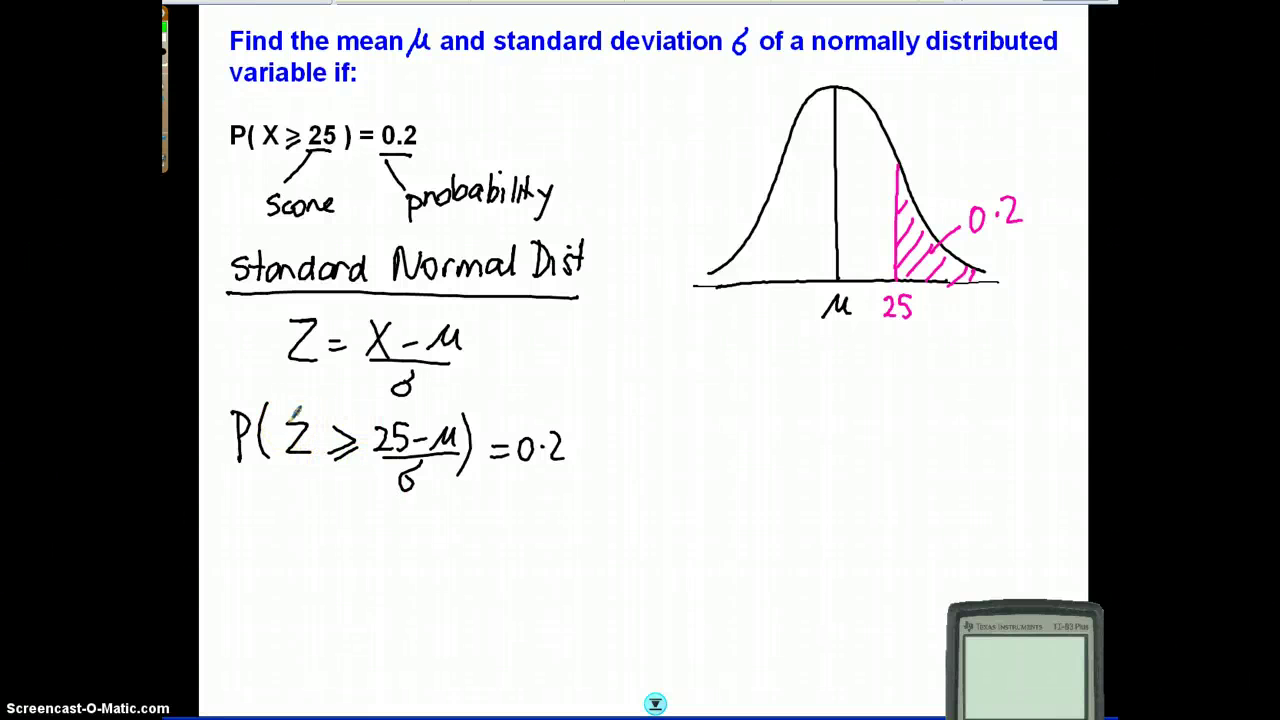
- Shade the area under the bell curve below 25 in cyan and label it 0.8
left_click_drag(1175, 13, 1114, 13)
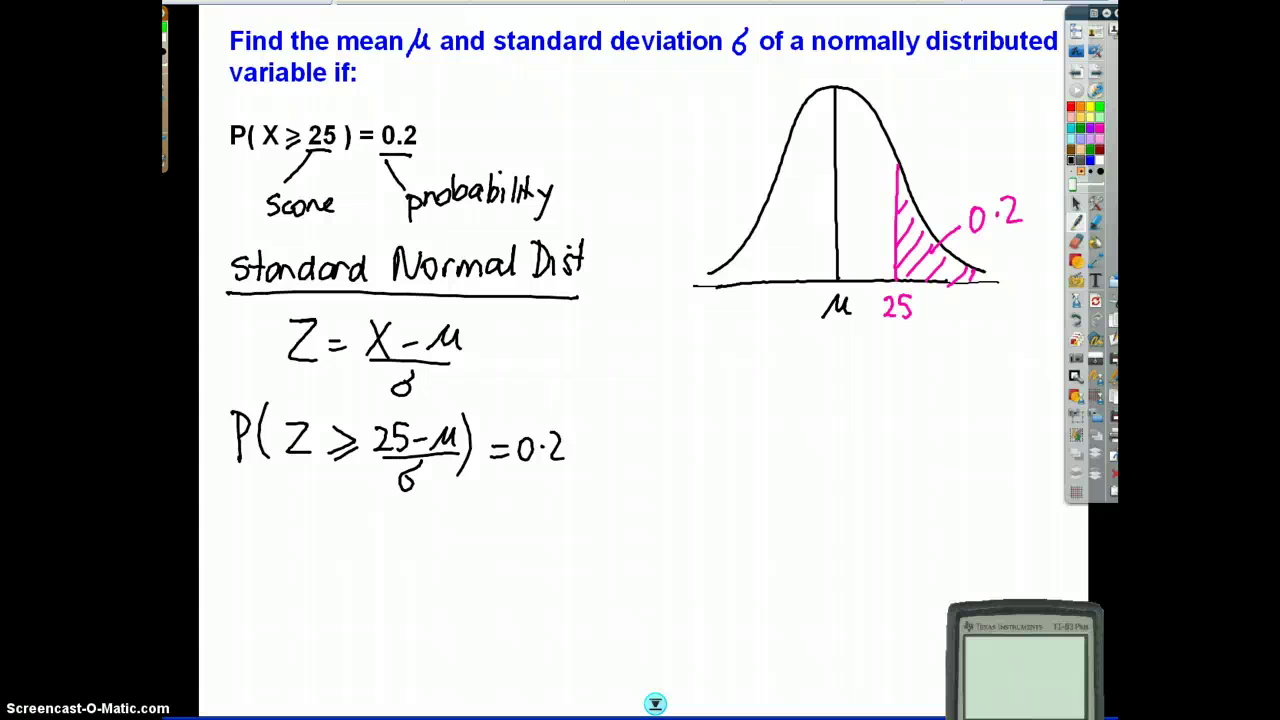
left_click(1071, 128)
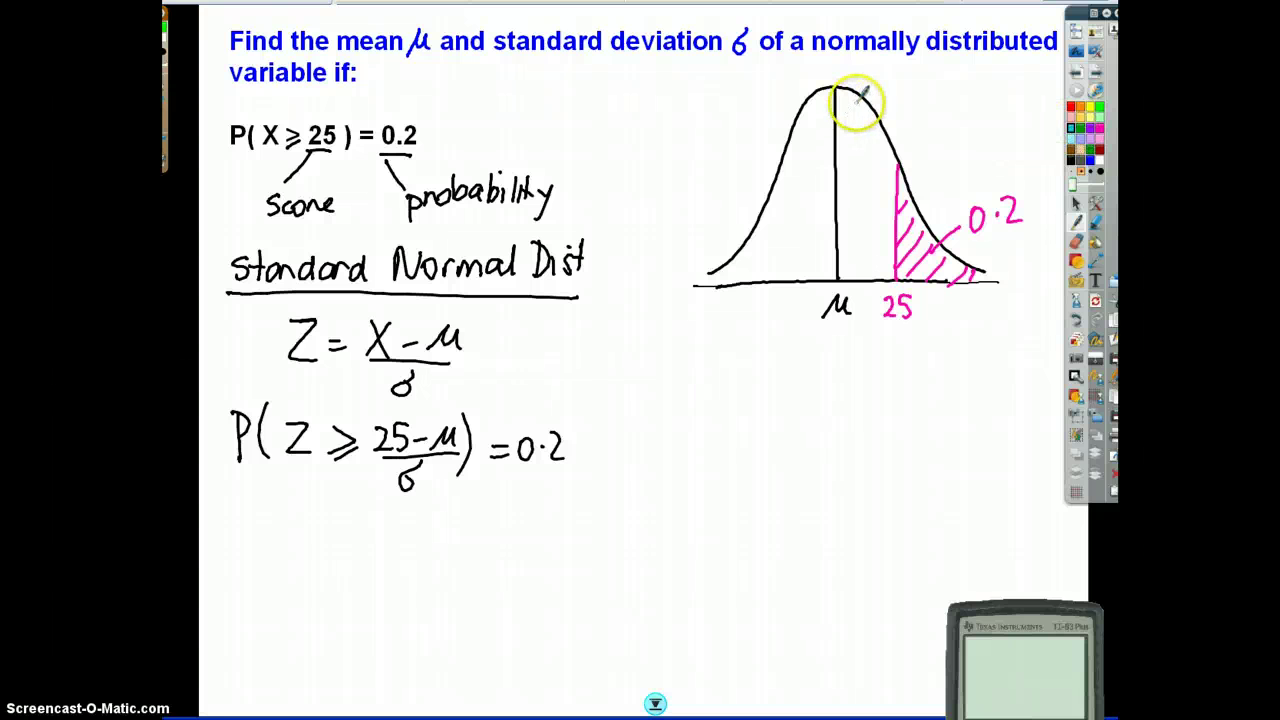
mouse_move(862, 93)
left_mouse_down()
mouse_move(757, 243)
mouse_move(857, 200)
mouse_move(885, 256)
left_mouse_up()
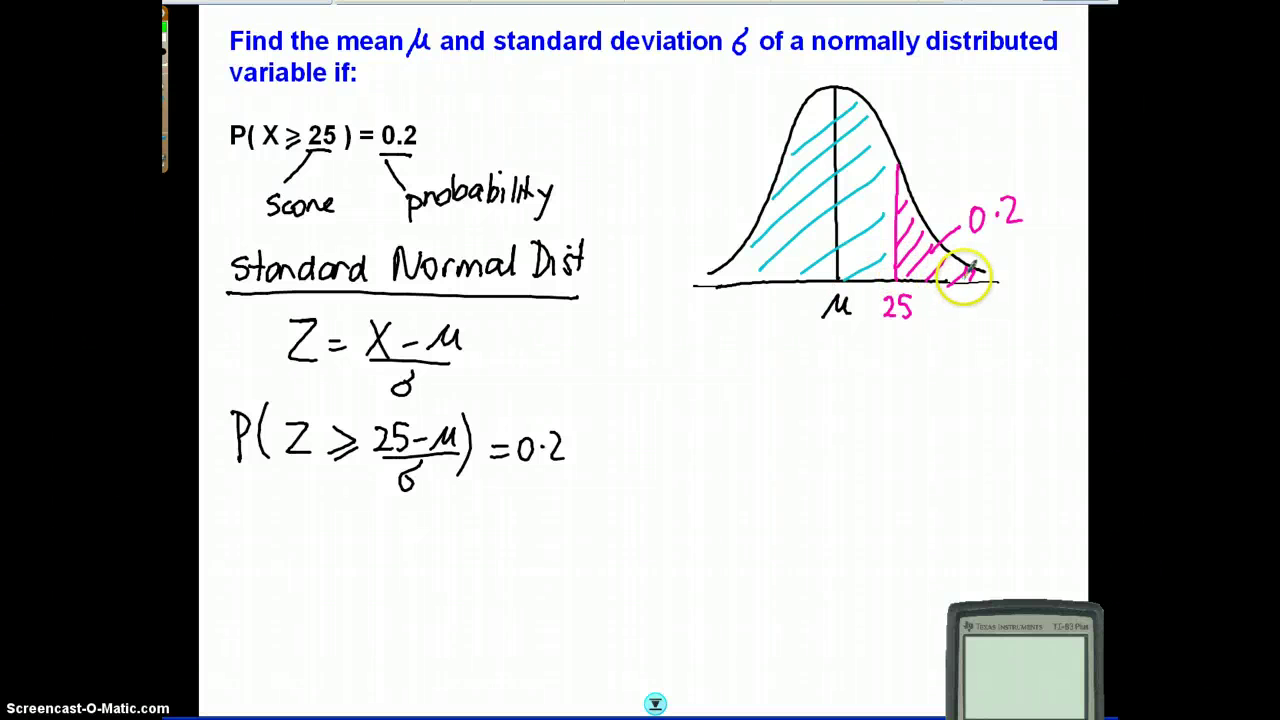
left_click_drag(970, 268, 962, 252)
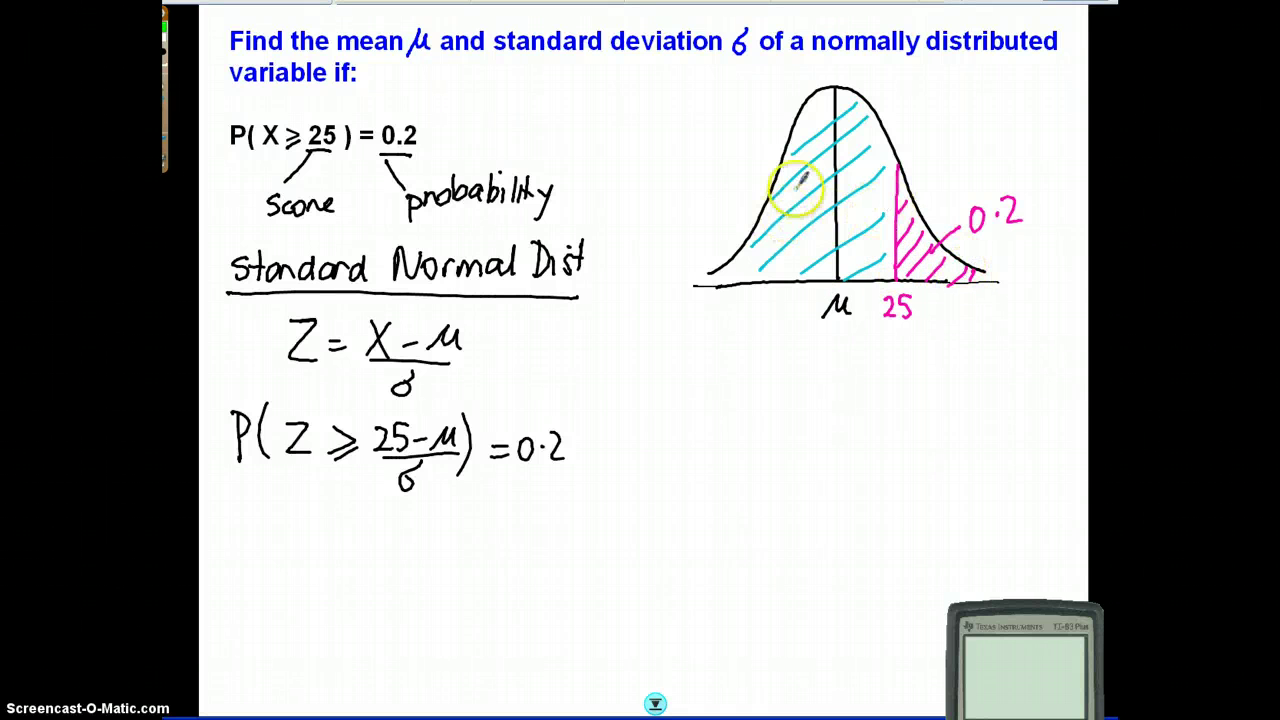
mouse_move(796, 190)
left_mouse_down()
mouse_move(739, 127)
mouse_move(766, 106)
mouse_move(766, 63)
mouse_move(770, 85)
left_mouse_up()
left_click(755, 121)
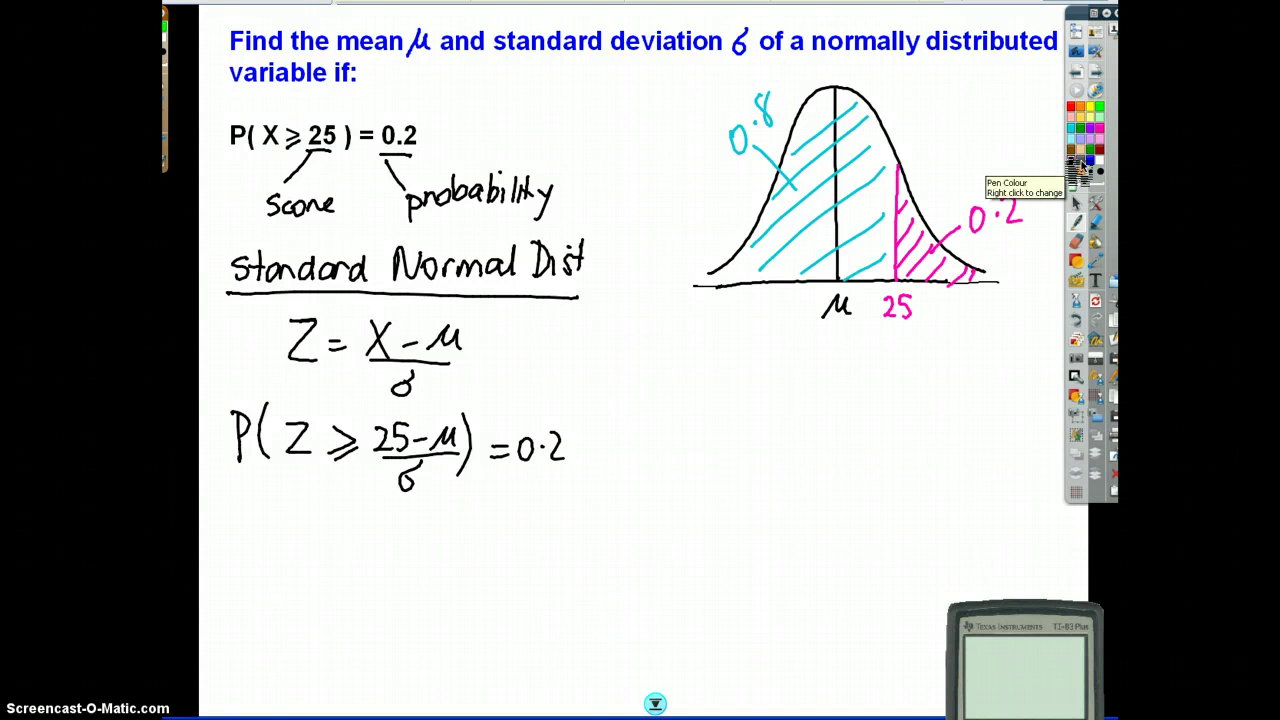
- Write the complementary expression P(Z ≤ (25 − μ)/σ) in black below the P(Z ≥ …) equation
mouse_move(243, 511)
left_mouse_down()
mouse_move(243, 541)
mouse_move(245, 530)
mouse_move(279, 545)
mouse_move(298, 532)
mouse_move(369, 544)
mouse_move(446, 512)
mouse_move(476, 520)
mouse_move(404, 562)
mouse_move(434, 580)
left_mouse_up()
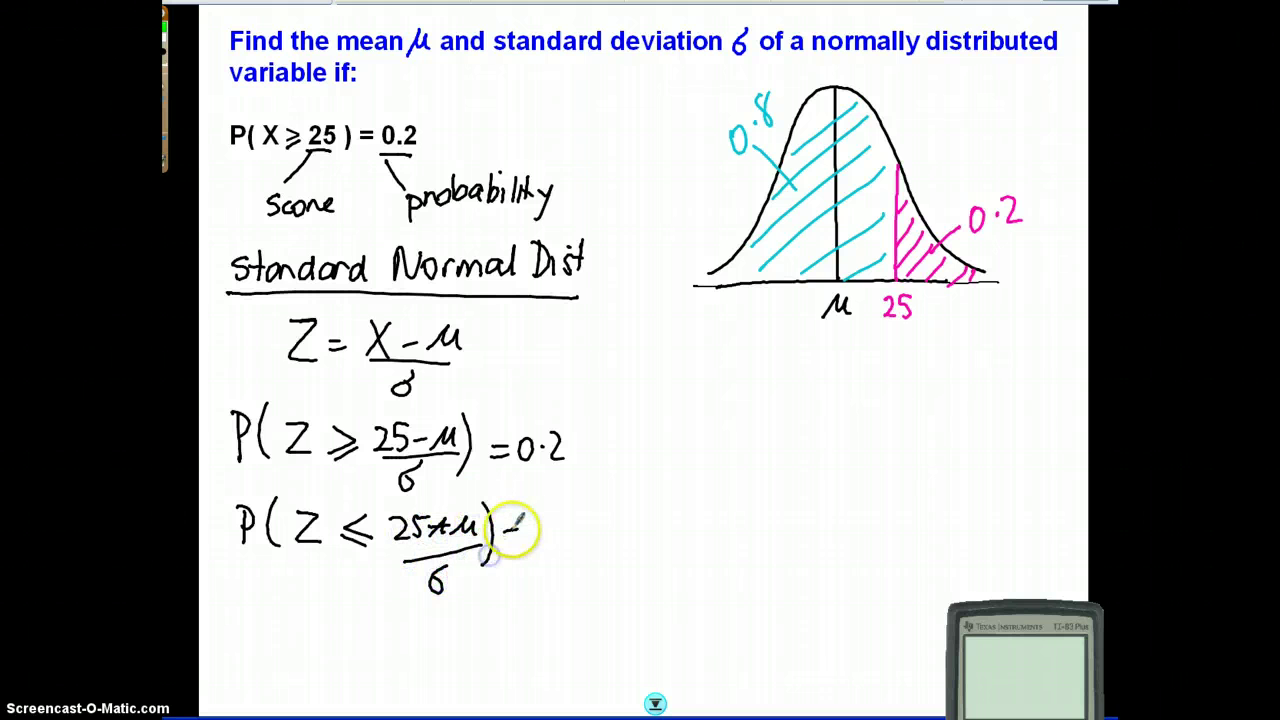